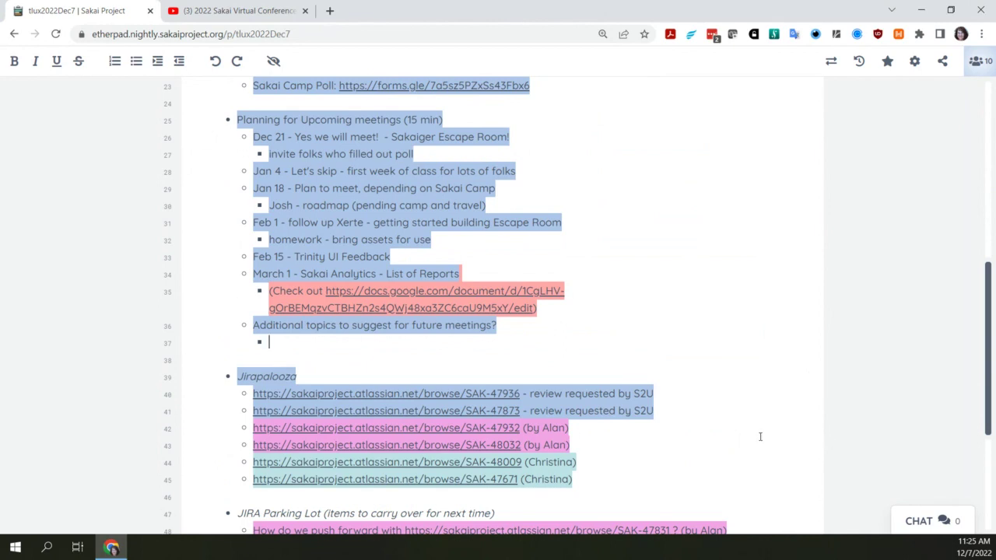
Step: Open ticket SAK-47936 from the Jirapalooza list in the meeting notes
{"action": "scroll", "coordinate": [761, 437], "scroll_direction": "down", "scroll_amount": 3}
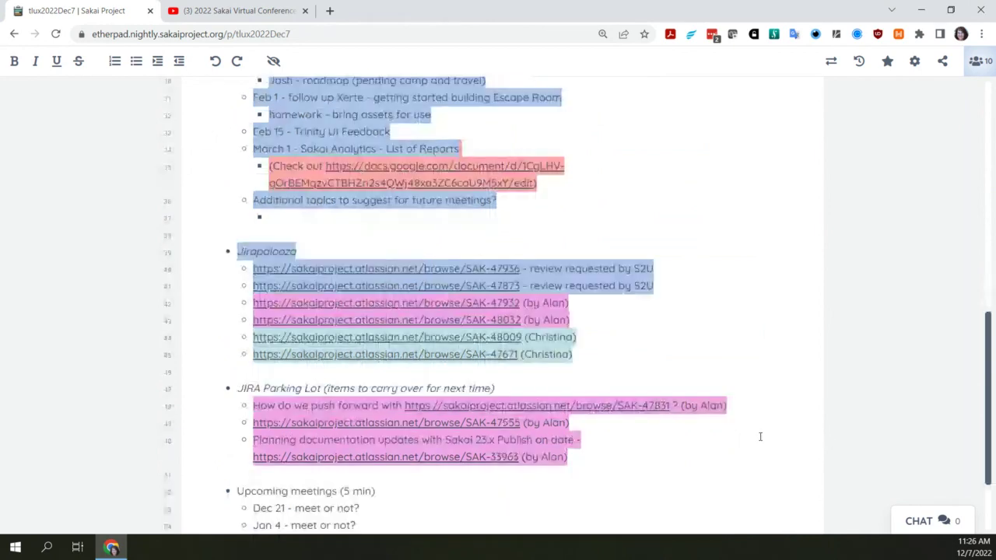
{"action": "scroll", "coordinate": [786, 428], "scroll_direction": "up", "scroll_amount": 3}
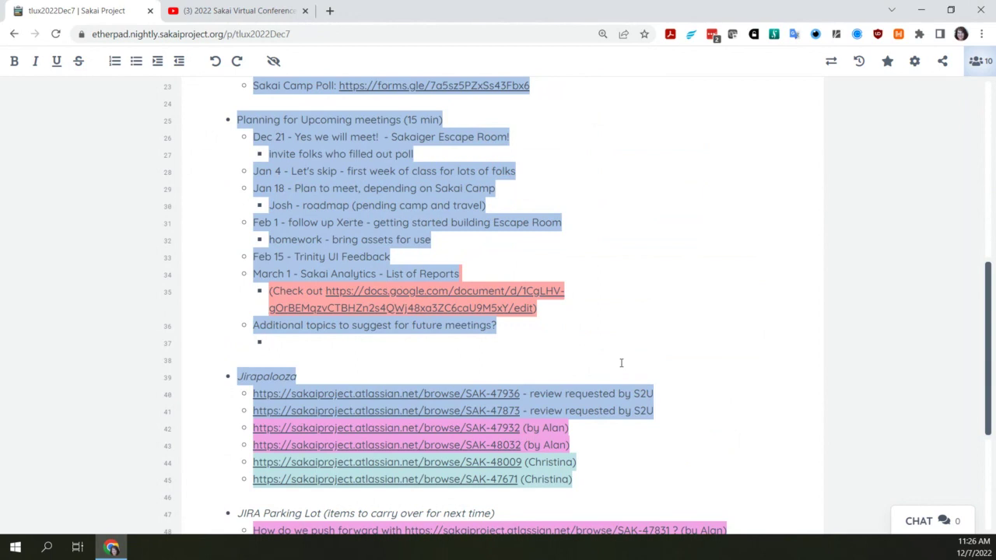
{"action": "scroll", "coordinate": [685, 399], "scroll_direction": "down", "scroll_amount": 1}
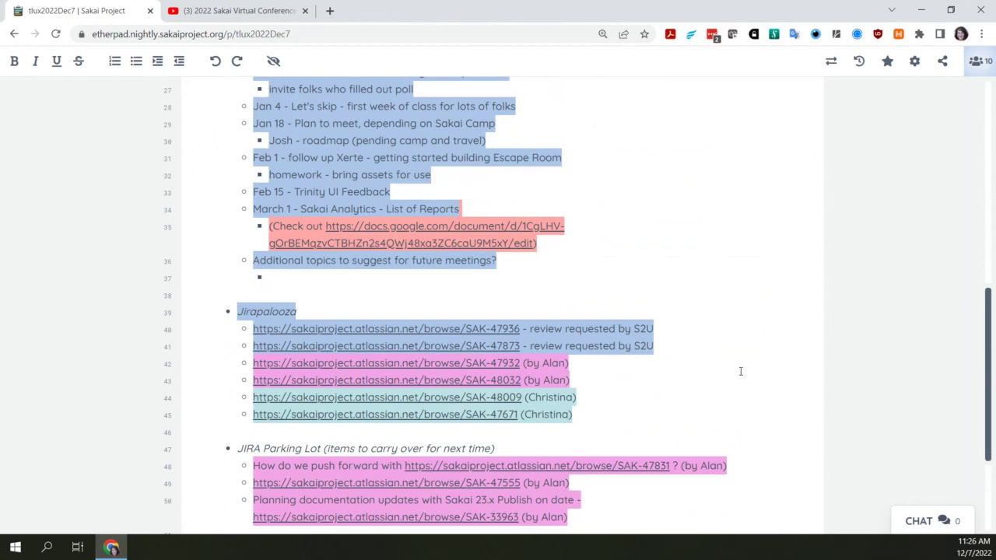
{"action": "left_click", "coordinate": [362, 332]}
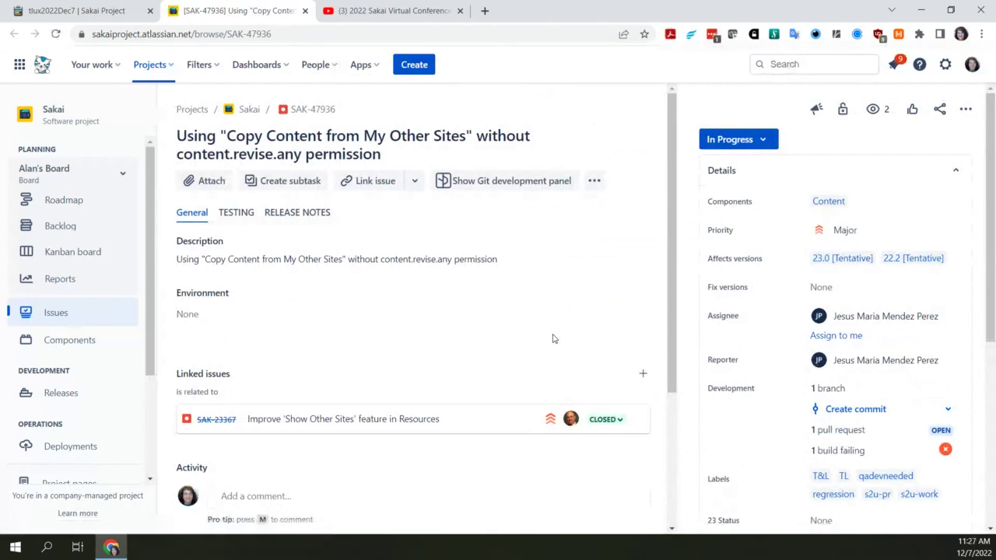
Step: Read the description, comments and test plan of ticket SAK-47936
{"action": "scroll", "coordinate": [554, 339], "scroll_direction": "down", "scroll_amount": 1}
{"action": "scroll", "coordinate": [563, 373], "scroll_direction": "down", "scroll_amount": 2}
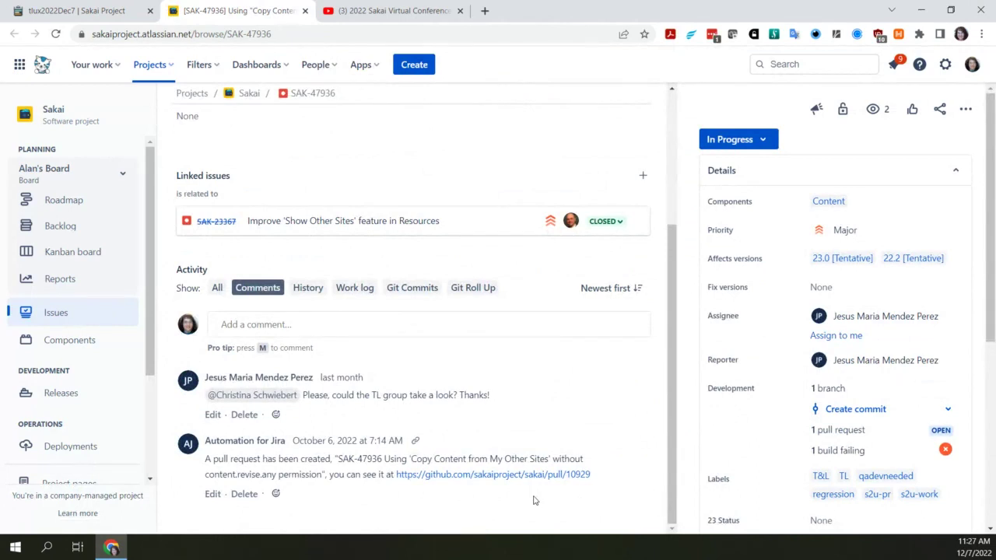
{"action": "scroll", "coordinate": [534, 501], "scroll_direction": "up", "scroll_amount": 2}
{"action": "scroll", "coordinate": [534, 500], "scroll_direction": "up", "scroll_amount": 1}
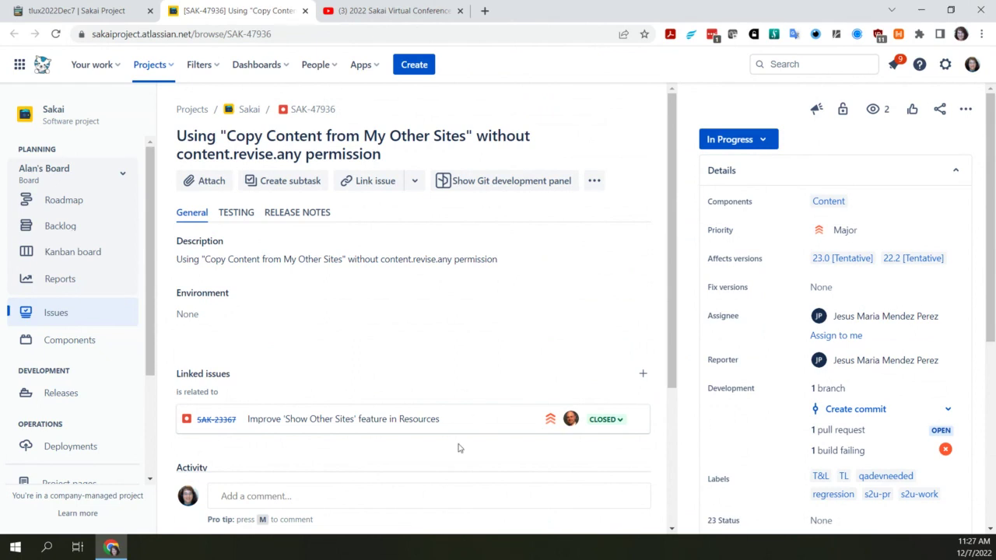
{"action": "scroll", "coordinate": [458, 448], "scroll_direction": "down", "scroll_amount": 1}
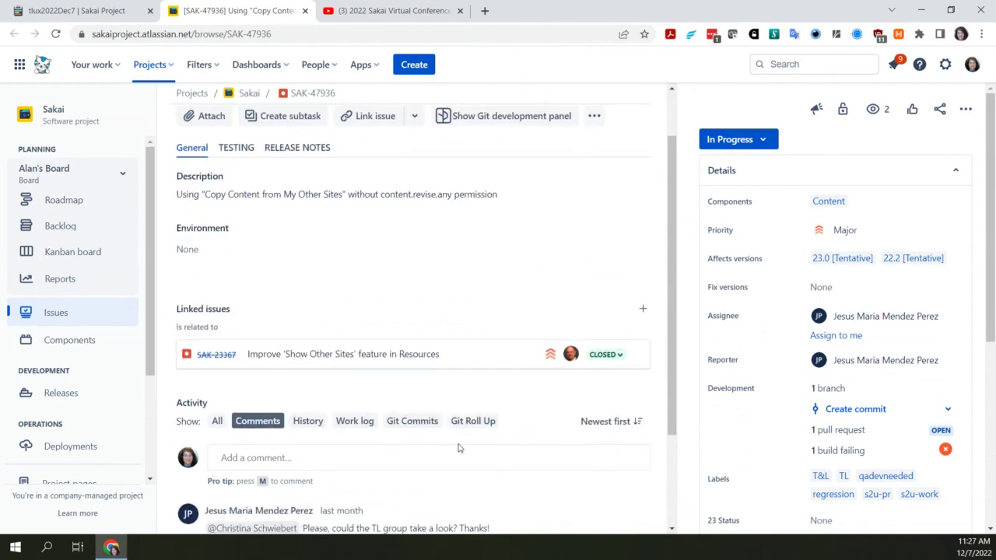
{"action": "scroll", "coordinate": [458, 448], "scroll_direction": "down", "scroll_amount": 1}
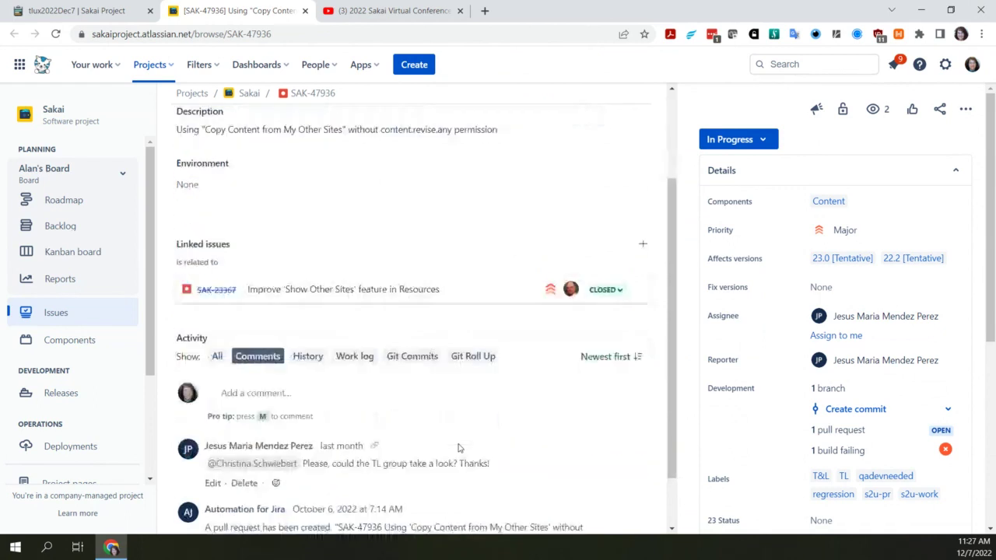
{"action": "scroll", "coordinate": [458, 448], "scroll_direction": "up", "scroll_amount": 2}
{"action": "left_click", "coordinate": [235, 212]}
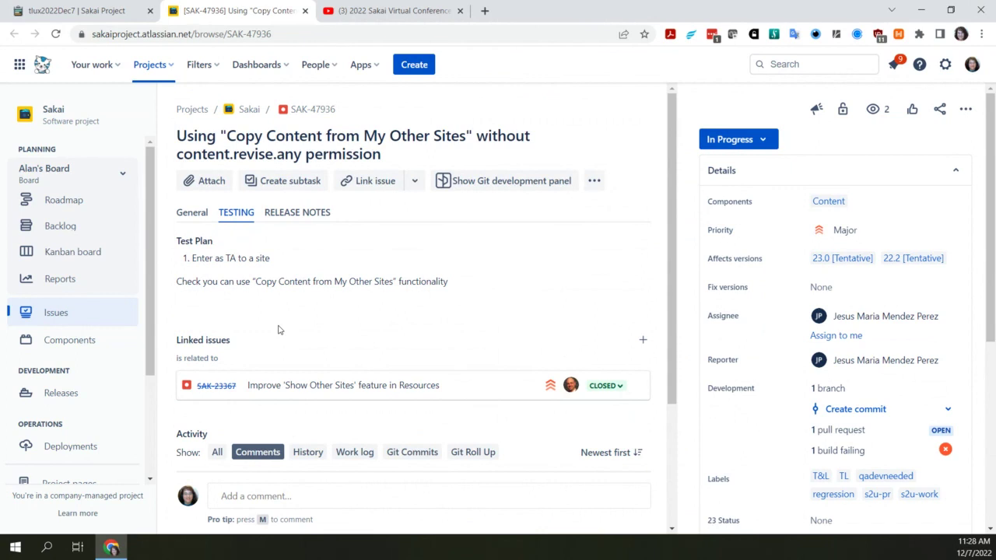
{"action": "scroll", "coordinate": [277, 330], "scroll_direction": "down", "scroll_amount": 1}
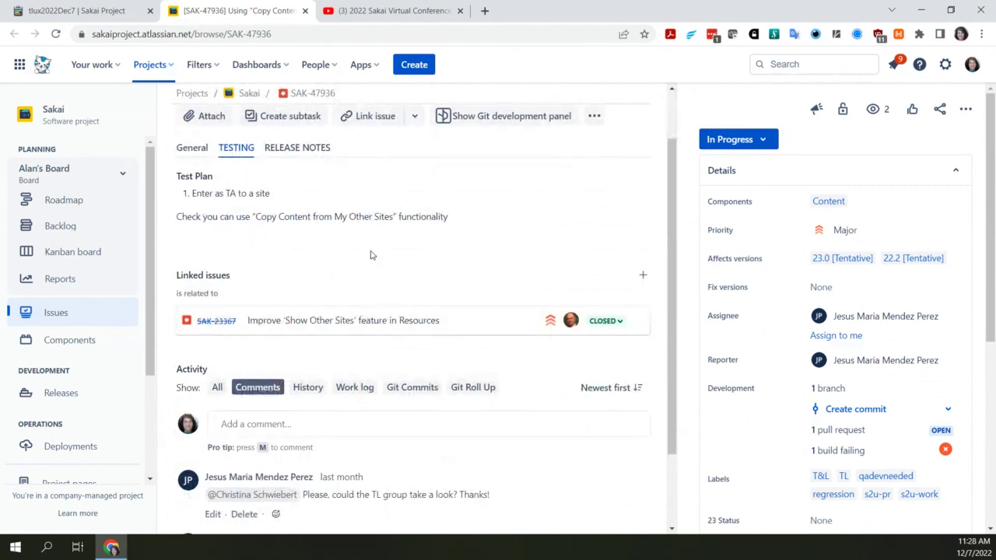
{"action": "scroll", "coordinate": [370, 255], "scroll_direction": "up", "scroll_amount": 1}
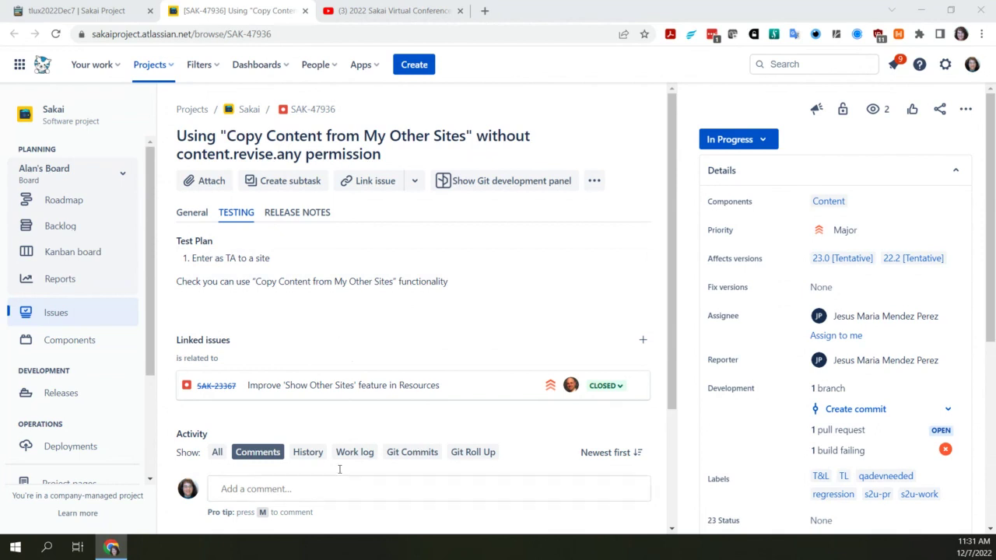
Step: Return to the tlux2022Dec7 notes and add "need more info, use case" in the sub-bullet under SAK-47936
{"action": "left_click", "coordinate": [119, 9]}
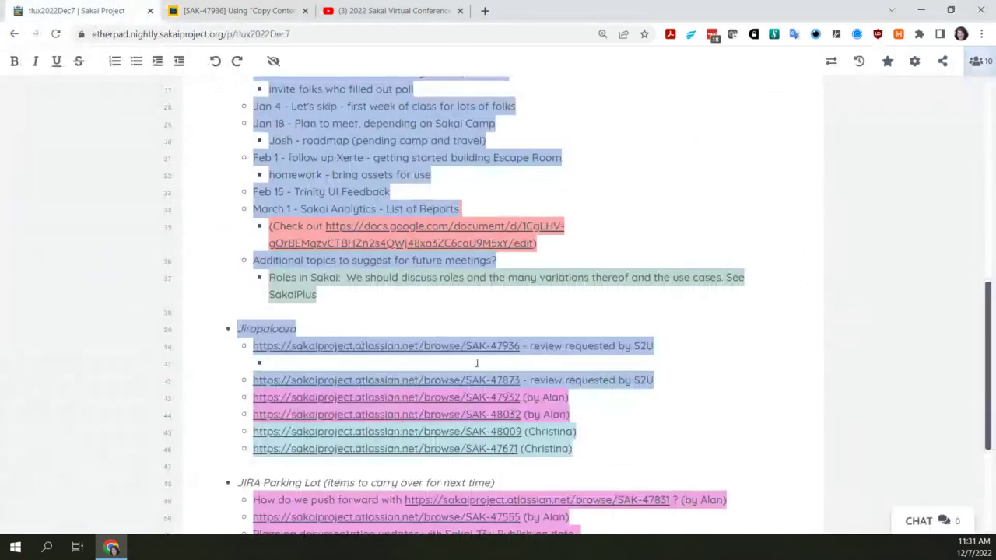
{"action": "left_click", "coordinate": [326, 362]}
{"action": "type", "text": "ne"}
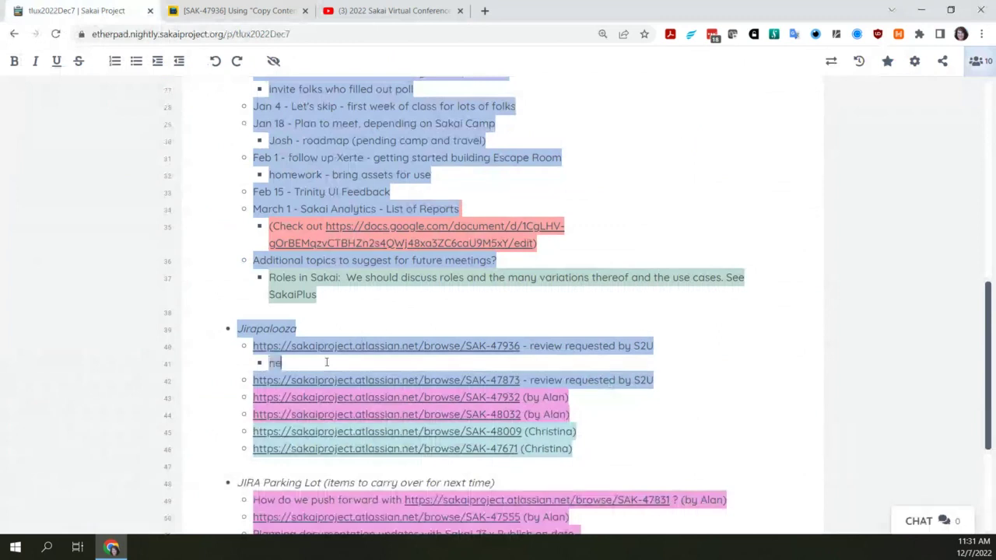
{"action": "type", "text": "ed more info"}
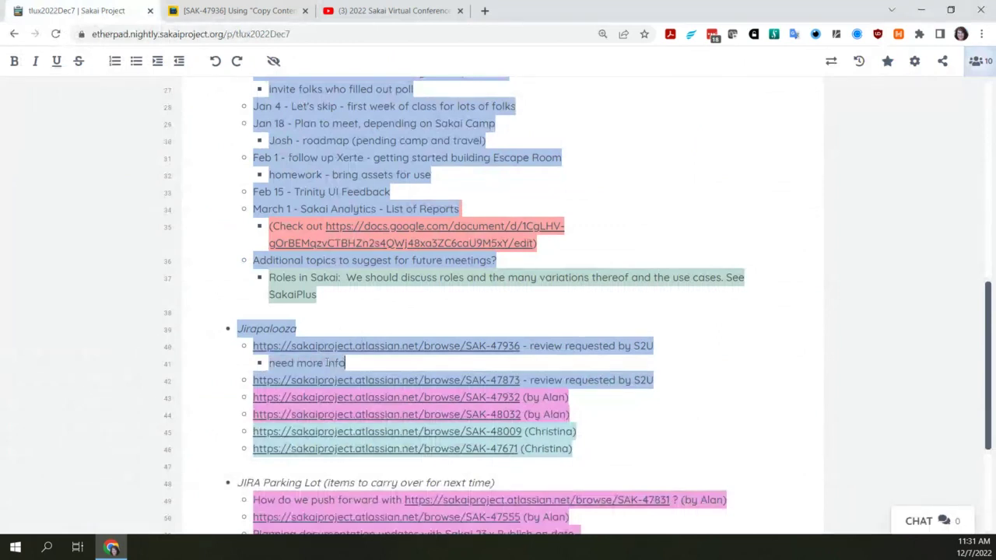
{"action": "type", "text": ", use case"}
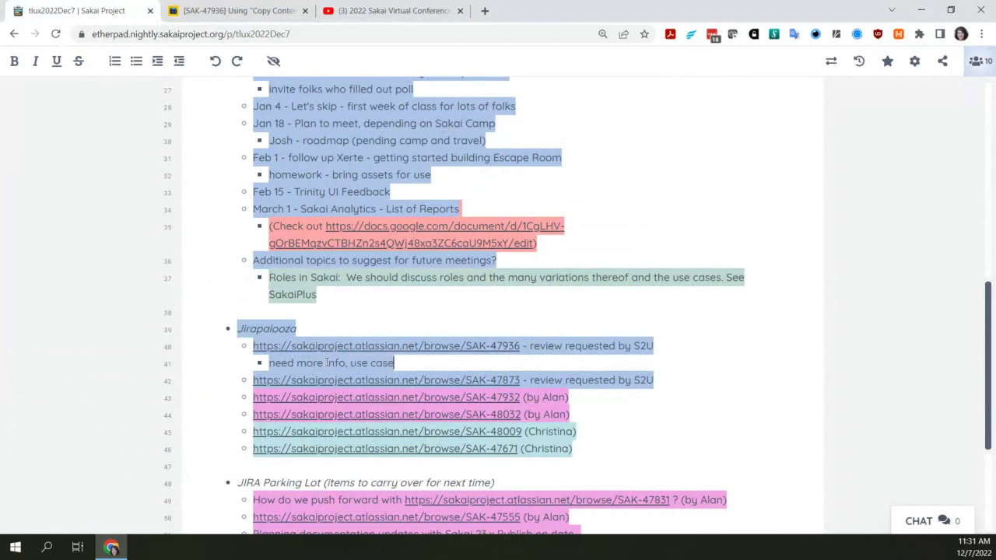
Step: Add an empty indented sub-bullet under the SAK-47873 line in the Jirapalooza list
{"action": "left_click", "coordinate": [687, 378]}
{"action": "key", "text": "Return"}
{"action": "key", "text": "Tab"}
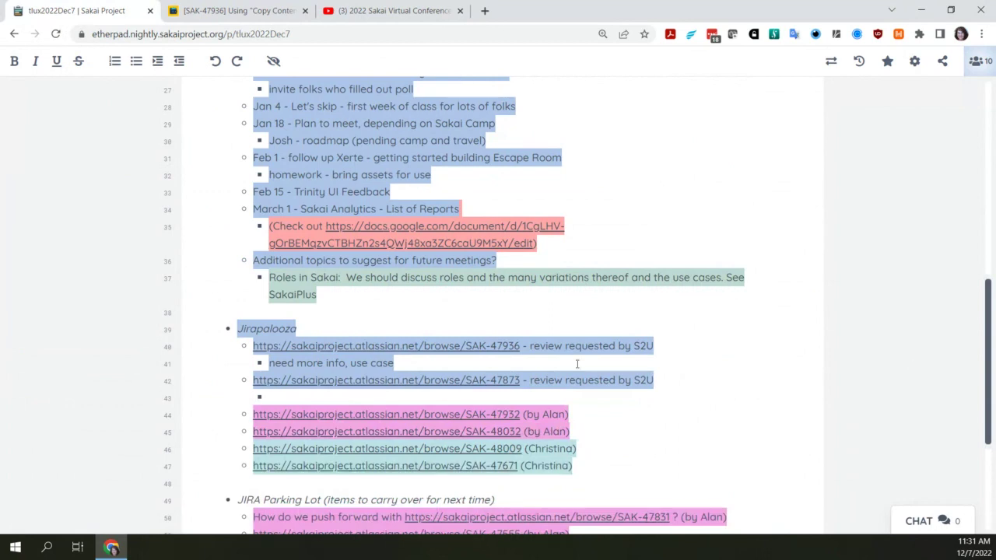
Step: Open ticket SAK-47873 from the notes and read its description, comments and test plan
{"action": "left_click", "coordinate": [447, 381]}
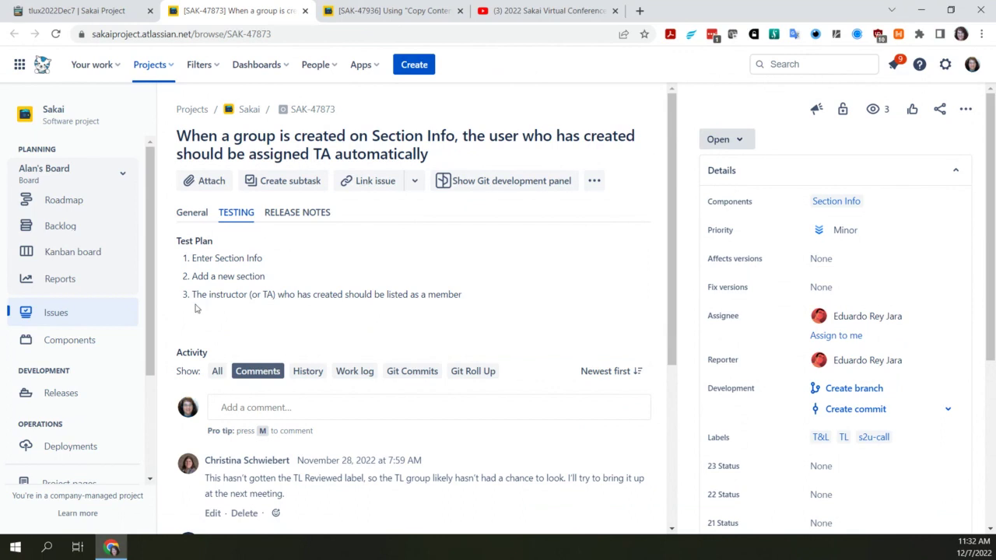
{"action": "left_click", "coordinate": [191, 212]}
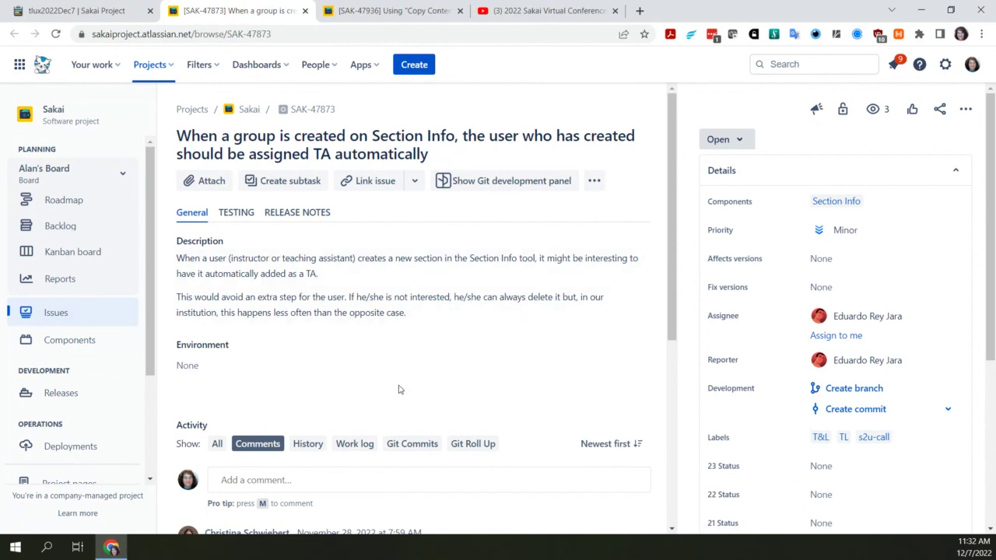
{"action": "scroll", "coordinate": [400, 389], "scroll_direction": "down", "scroll_amount": 2}
{"action": "scroll", "coordinate": [467, 401], "scroll_direction": "down", "scroll_amount": 2}
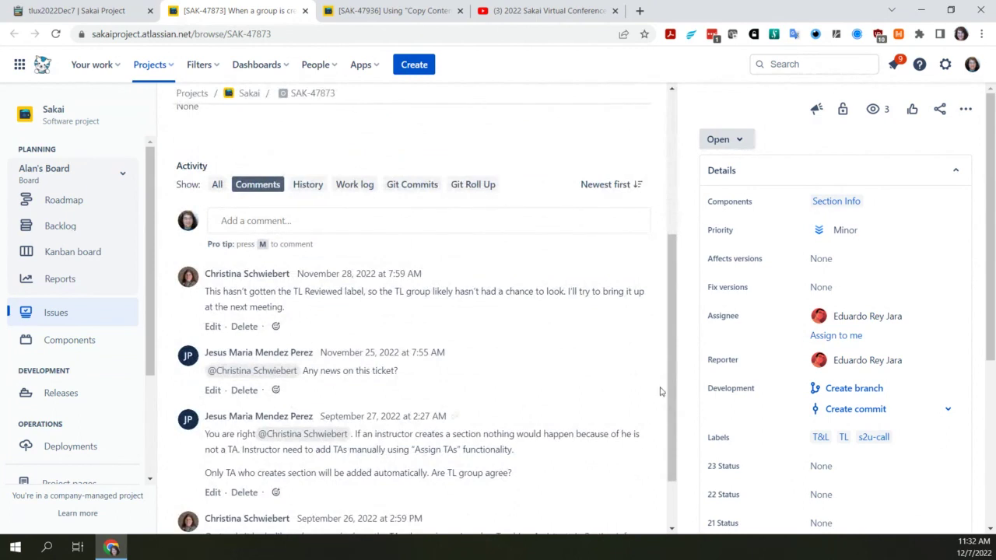
{"action": "scroll", "coordinate": [676, 389], "scroll_direction": "down", "scroll_amount": 1}
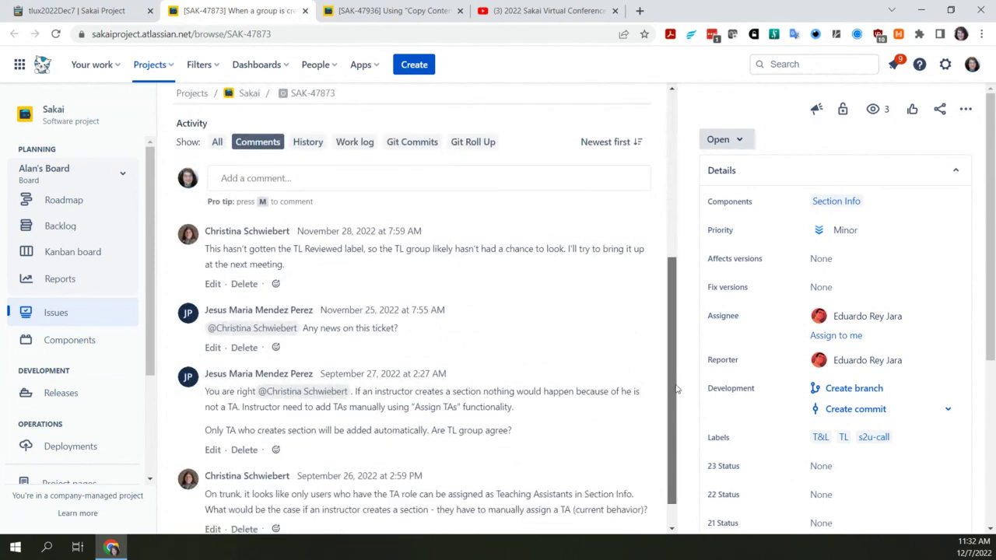
{"action": "left_click_drag", "start_coordinate": [676, 389], "coordinate": [678, 411]}
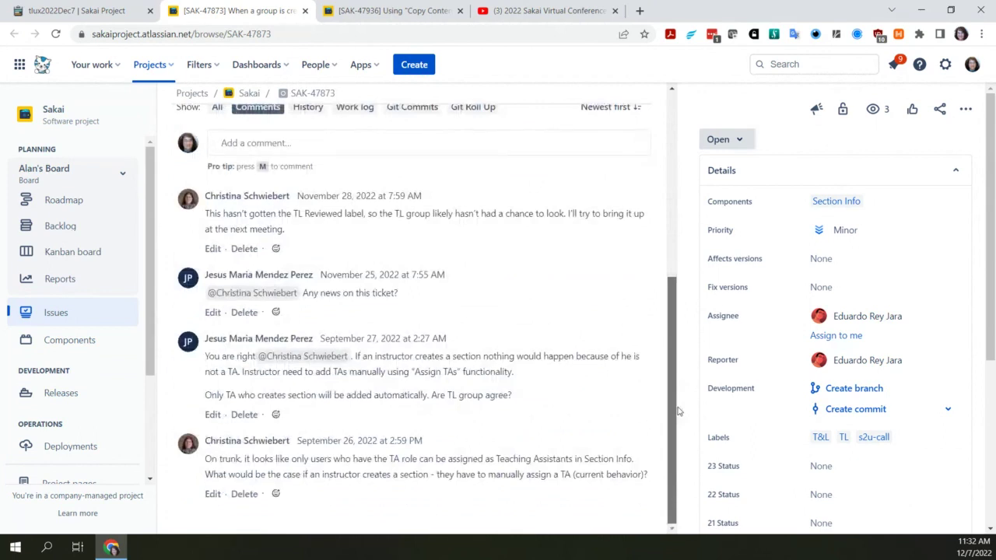
{"action": "left_click_drag", "start_coordinate": [678, 411], "coordinate": [676, 382]}
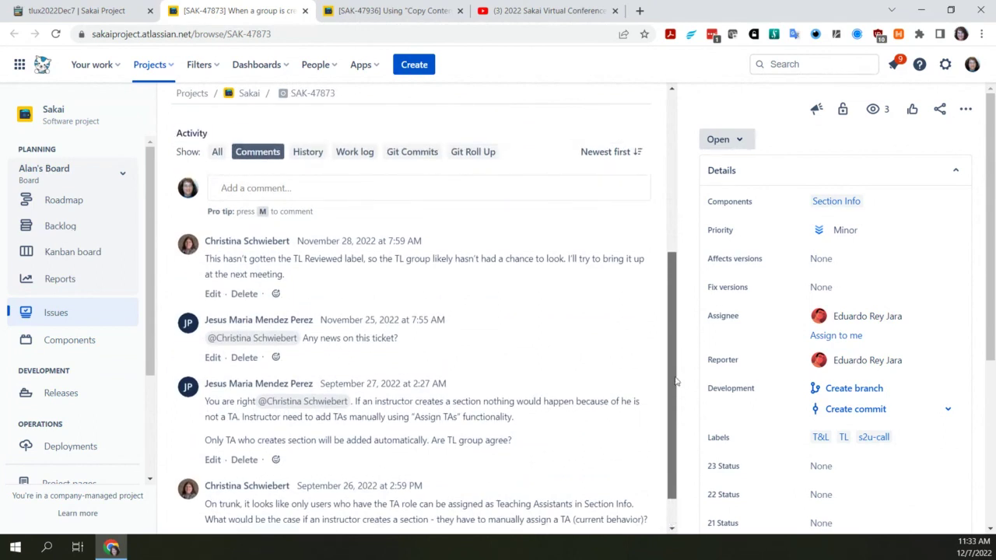
{"action": "left_click_drag", "start_coordinate": [676, 382], "coordinate": [669, 327]}
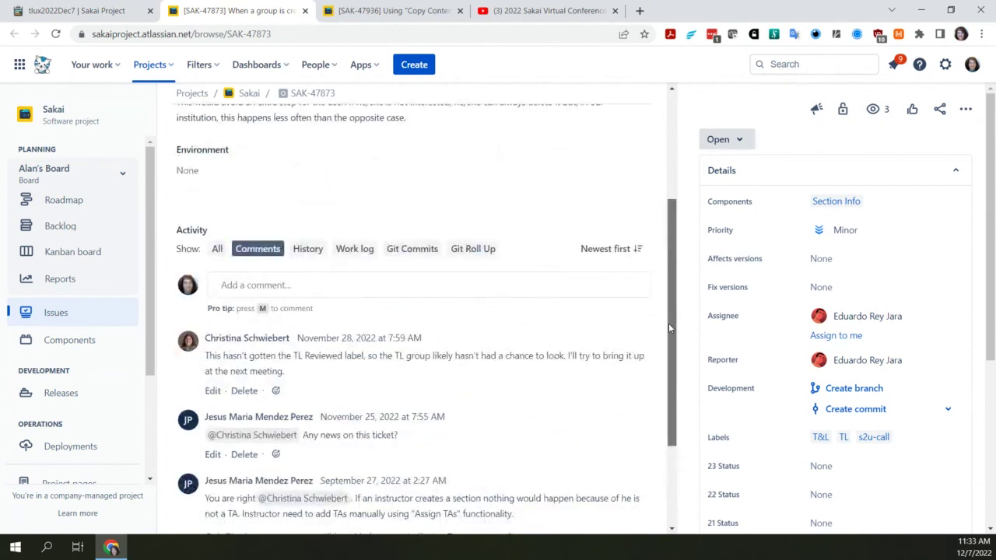
{"action": "left_click_drag", "start_coordinate": [669, 328], "coordinate": [668, 396]}
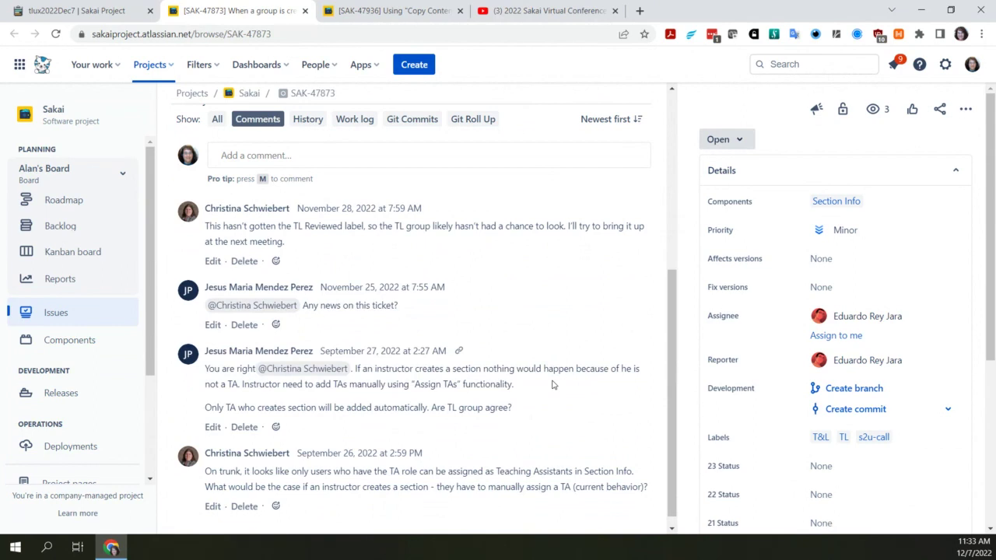
{"action": "scroll", "coordinate": [552, 384], "scroll_direction": "up", "scroll_amount": 2}
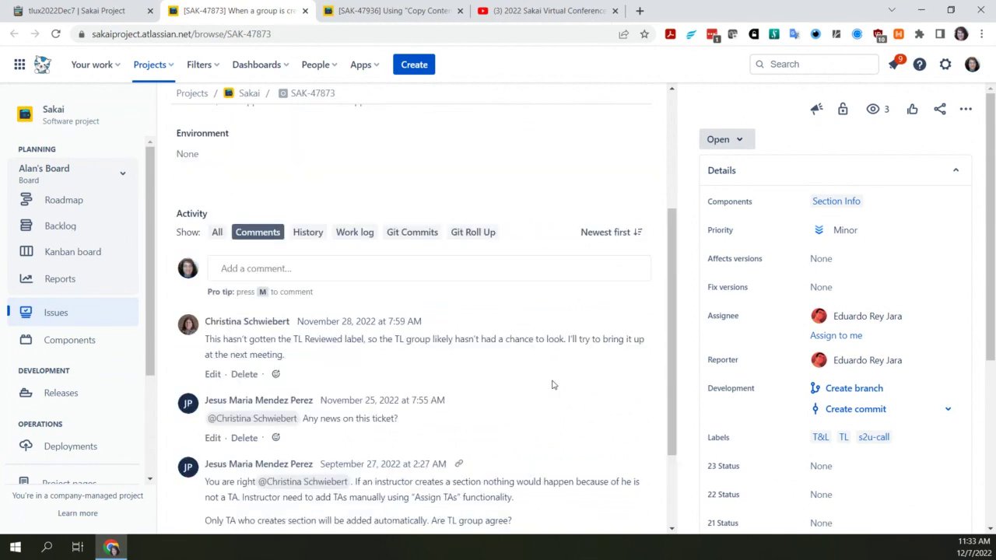
{"action": "scroll", "coordinate": [552, 385], "scroll_direction": "up", "scroll_amount": 1}
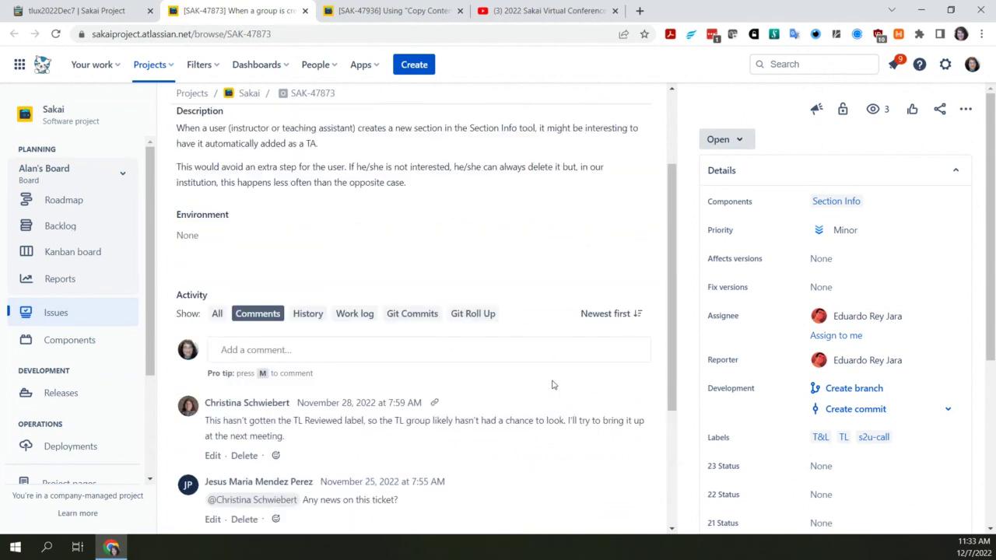
{"action": "scroll", "coordinate": [553, 384], "scroll_direction": "up", "scroll_amount": 1}
{"action": "left_click", "coordinate": [236, 146]}
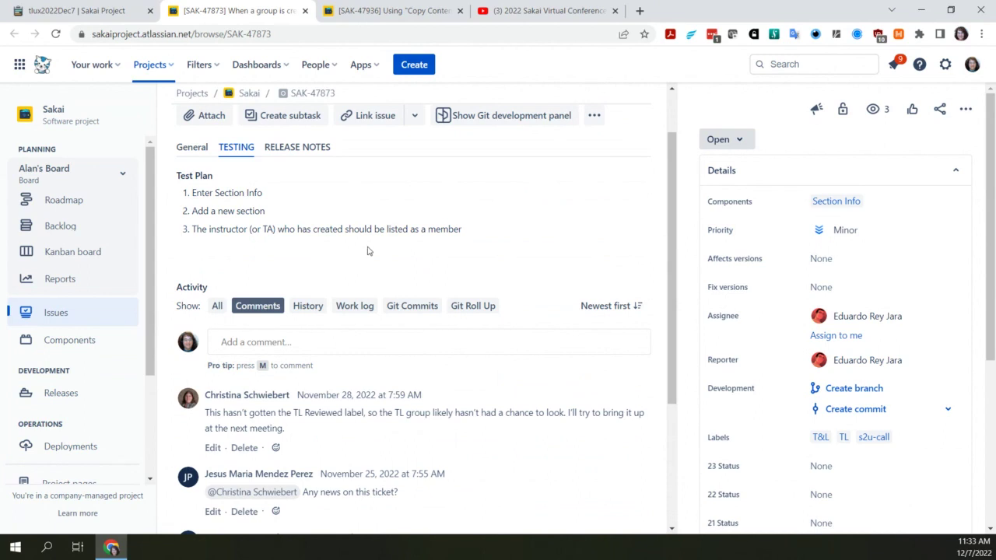
Step: Open the Sakai nightly servers list in a new browser tab and check the available trunk instances
{"action": "left_click", "coordinate": [640, 10]}
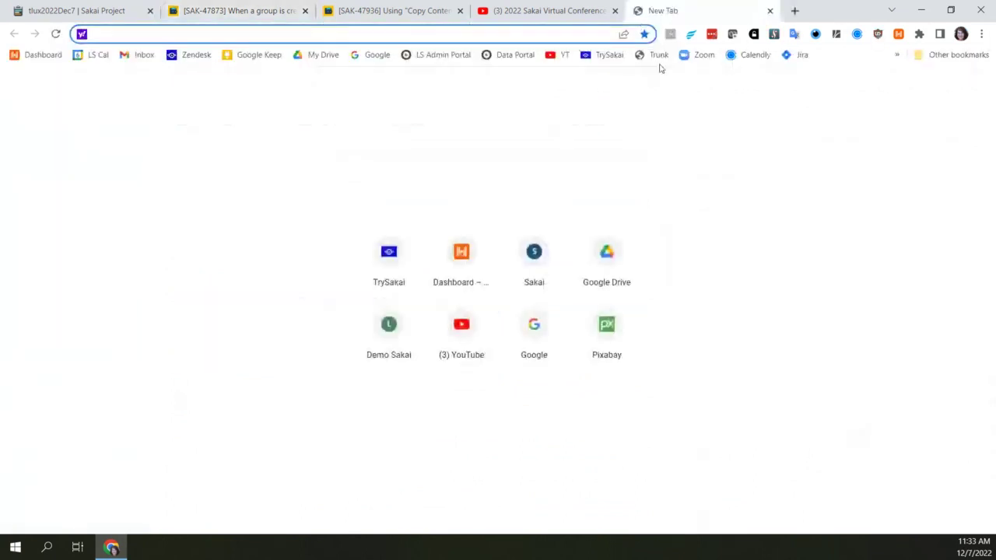
{"action": "left_click", "coordinate": [658, 55]}
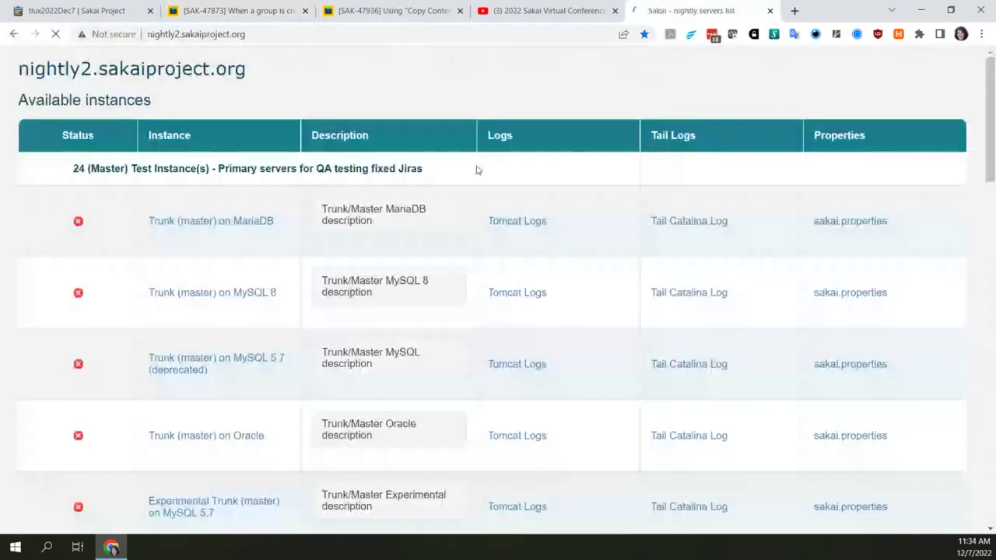
{"action": "scroll", "coordinate": [261, 428], "scroll_direction": "down", "scroll_amount": 1}
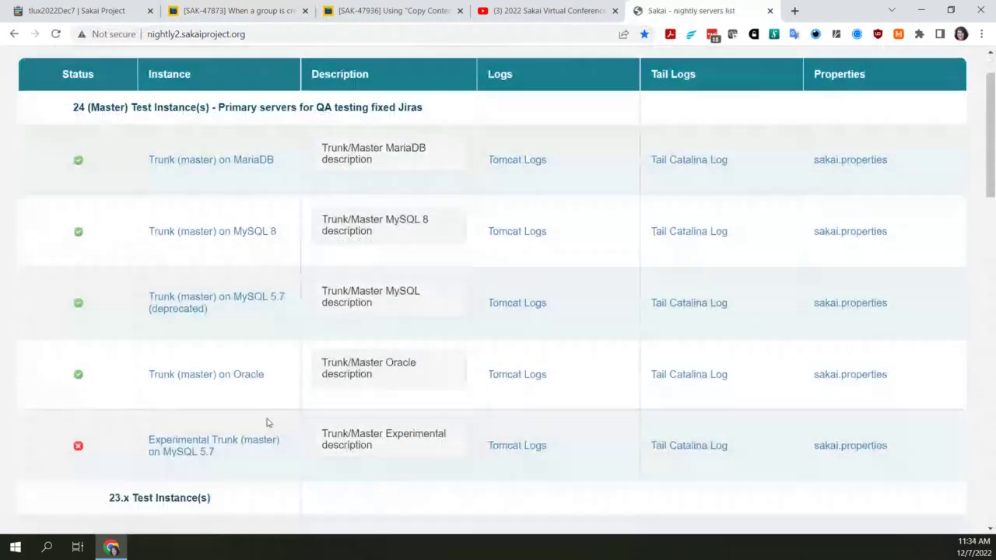
{"action": "scroll", "coordinate": [267, 422], "scroll_direction": "up", "scroll_amount": 1}
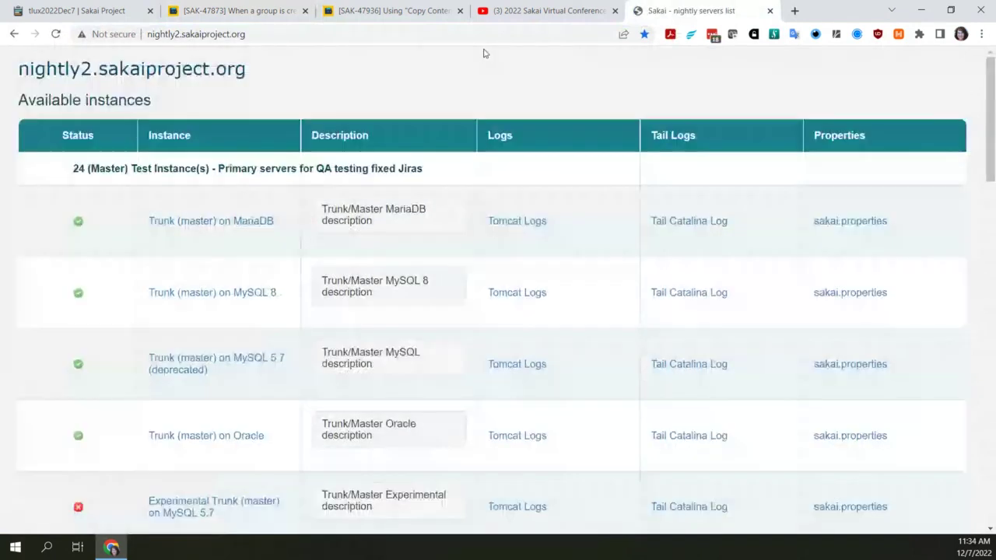
Step: Recheck the test plans of SAK-47936 and SAK-47873, and return to the tlux2022Dec7 meeting notes
{"action": "left_click", "coordinate": [371, 10]}
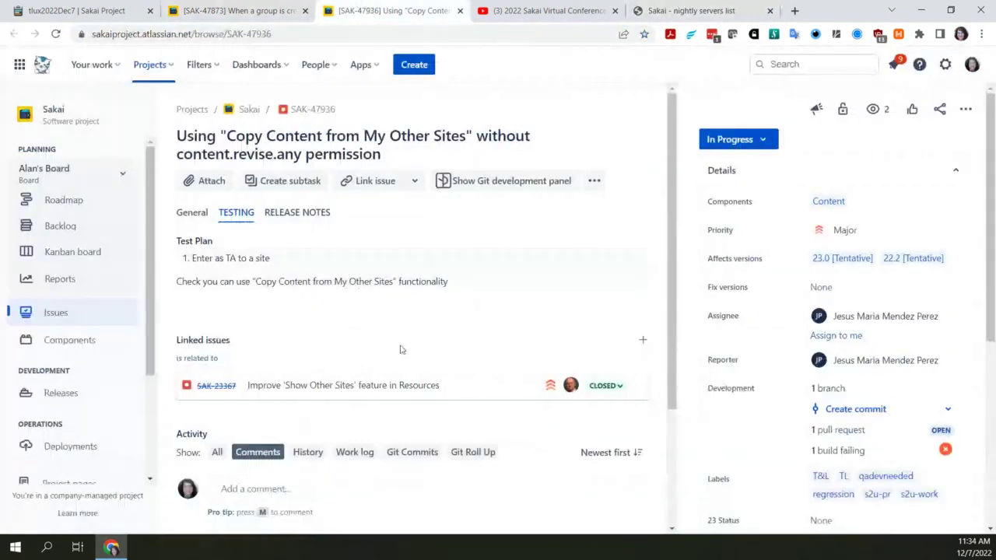
{"action": "left_click", "coordinate": [199, 9]}
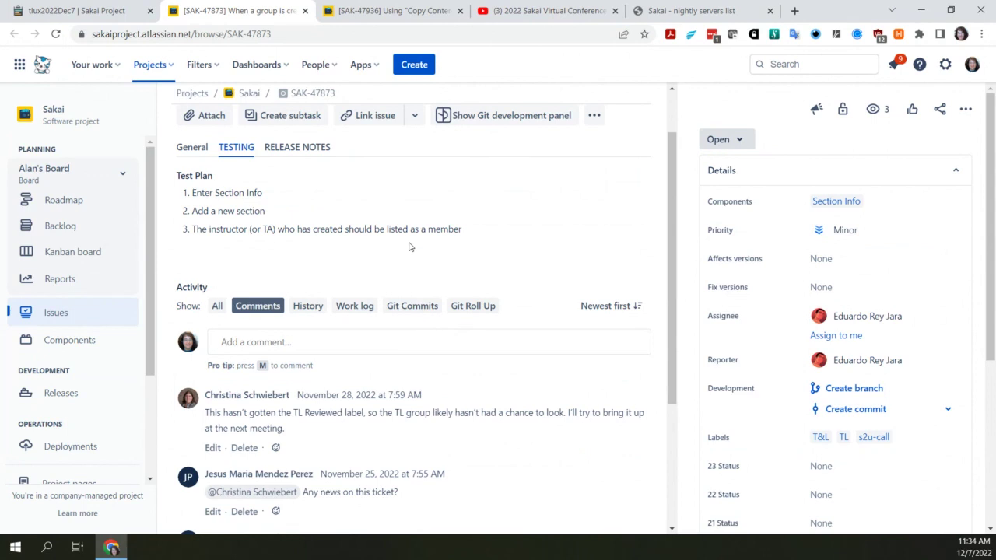
{"action": "scroll", "coordinate": [410, 247], "scroll_direction": "up", "scroll_amount": 1}
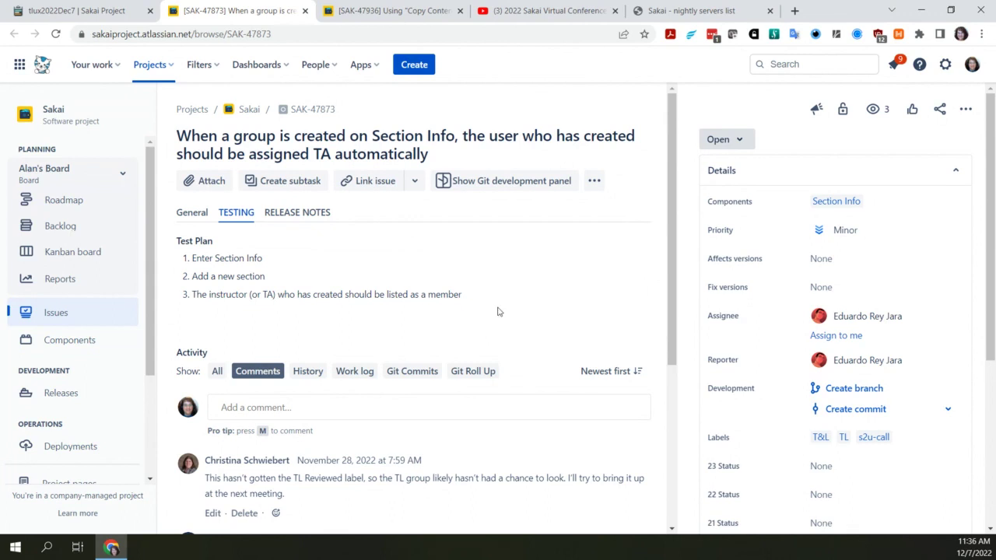
{"action": "left_click", "coordinate": [82, 10]}
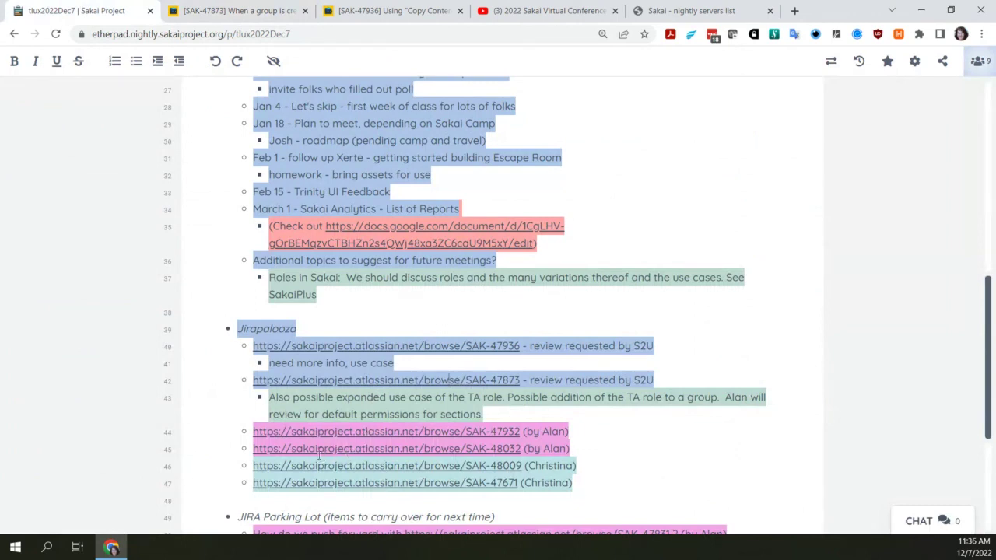
Step: Open ticket SAK-48009 from the notes, read its test plan and description, and recheck ticket SAK-47873
{"action": "left_click", "coordinate": [404, 469]}
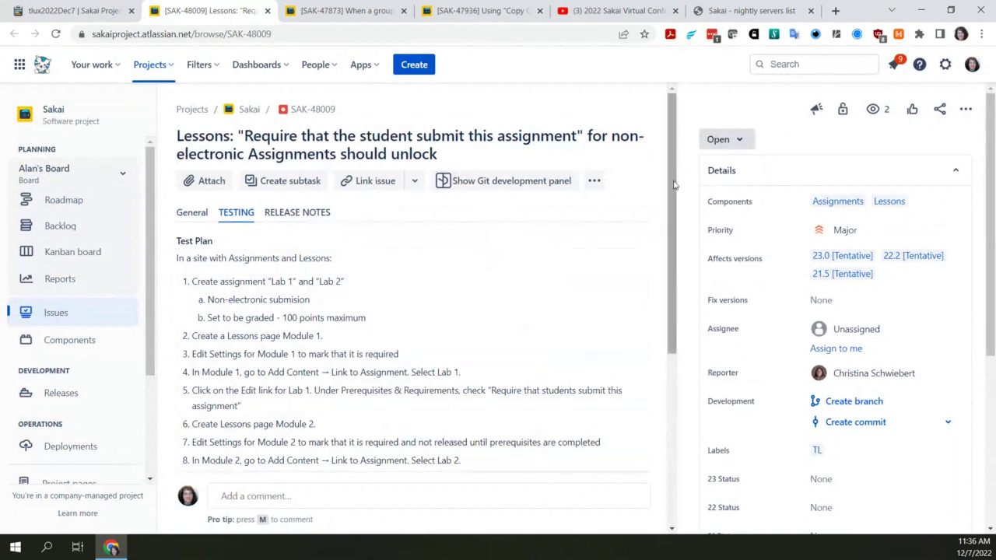
{"action": "left_click_drag", "start_coordinate": [676, 182], "coordinate": [413, 197]}
{"action": "left_click", "coordinate": [192, 213]}
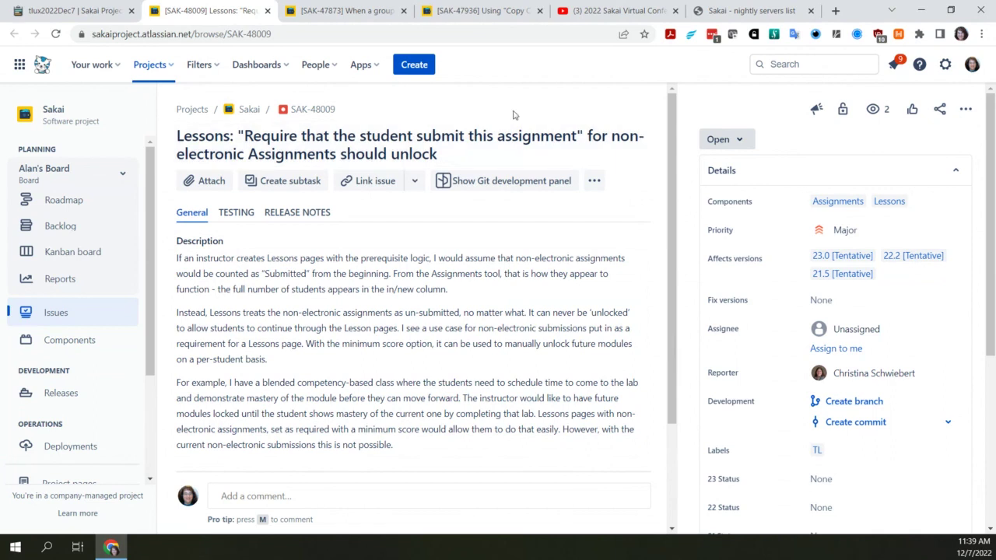
{"action": "left_click", "coordinate": [335, 12]}
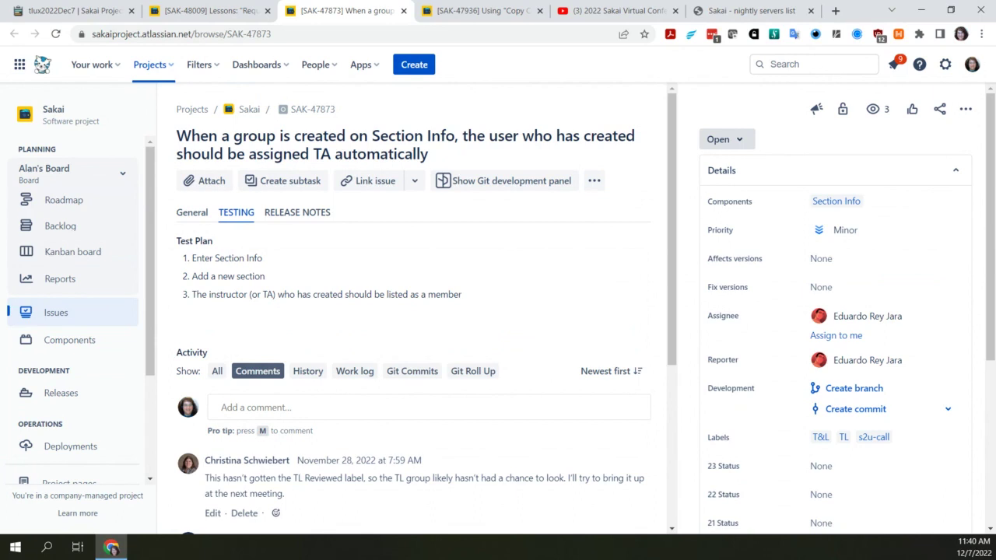
Step: Add the SAK-47873 sub-bullet "Seems like a good improvement for those that use custom realm permissions to allow TAs that permission" in the meeting notes
{"action": "left_click", "coordinate": [108, 11]}
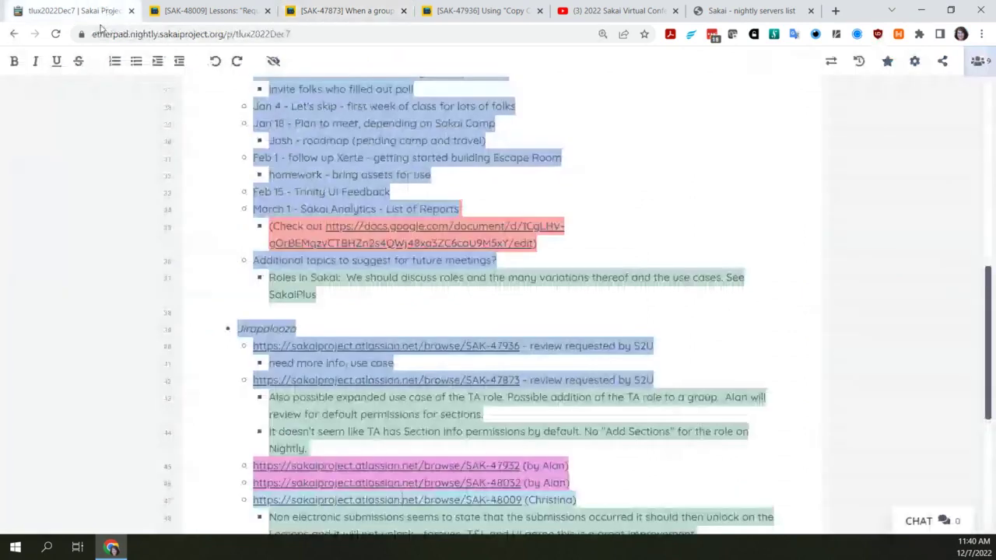
{"action": "left_click", "coordinate": [327, 452]}
{"action": "key", "text": "Return"}
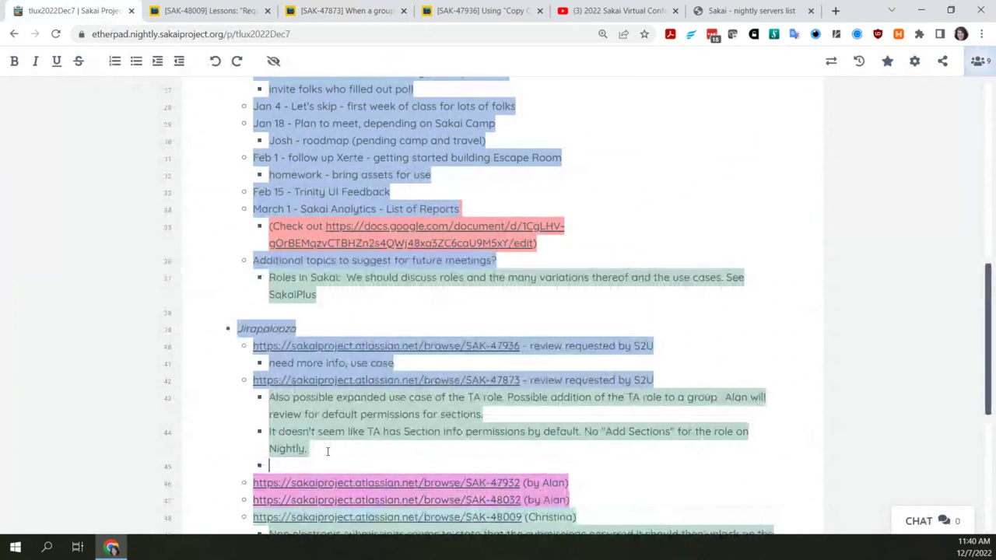
{"action": "type", "text": "Seems like a "}
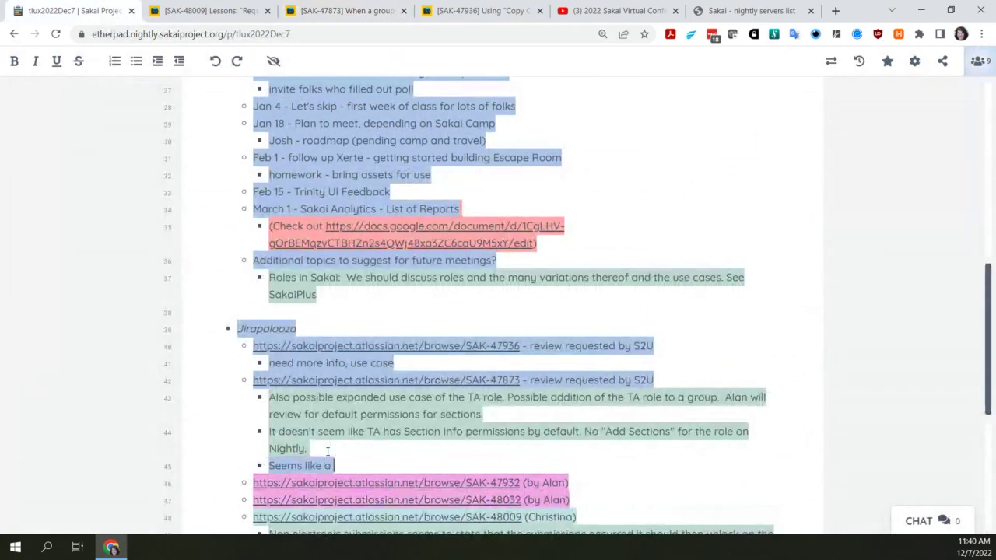
{"action": "type", "text": "good impro"}
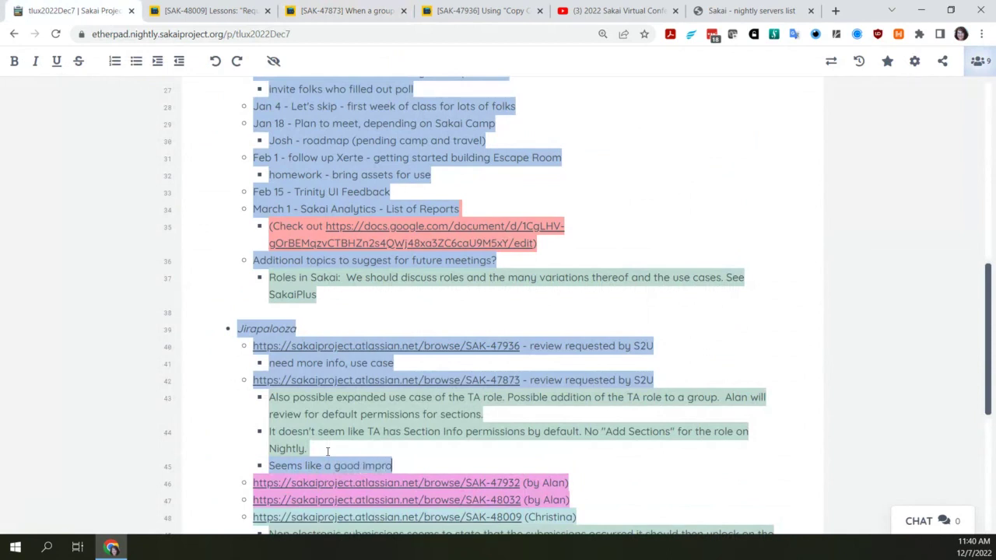
{"action": "type", "text": "vement"}
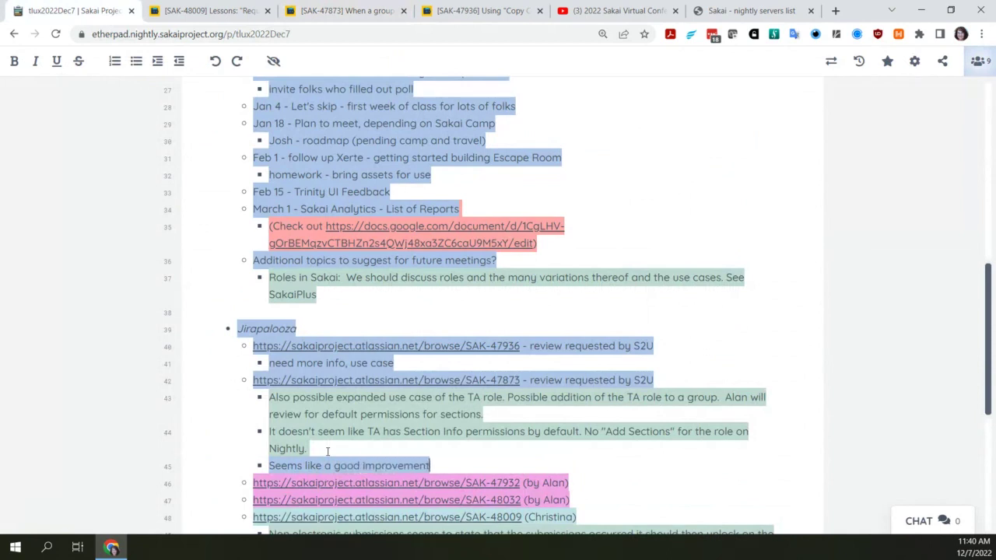
{"action": "type", "text": " for those that"}
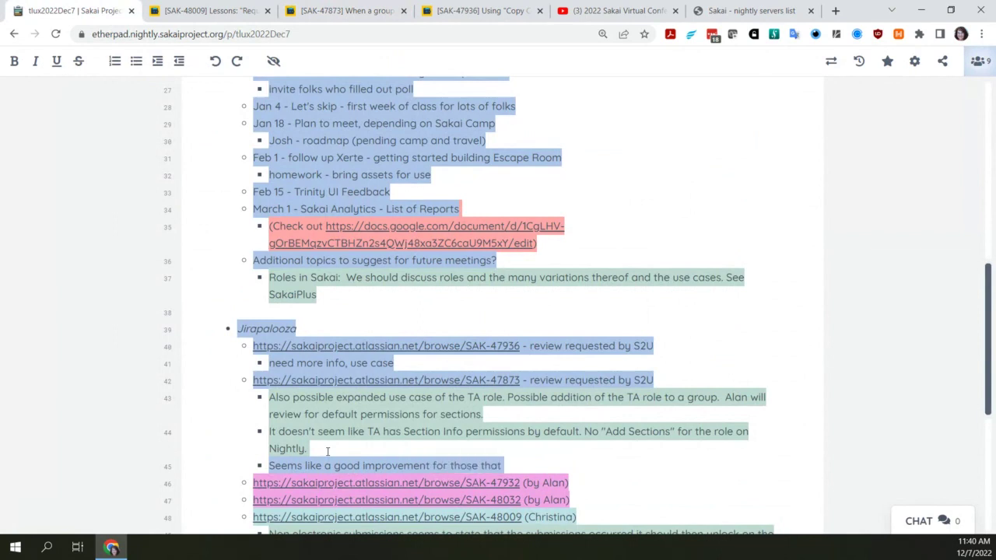
{"action": "type", "text": " use custom "}
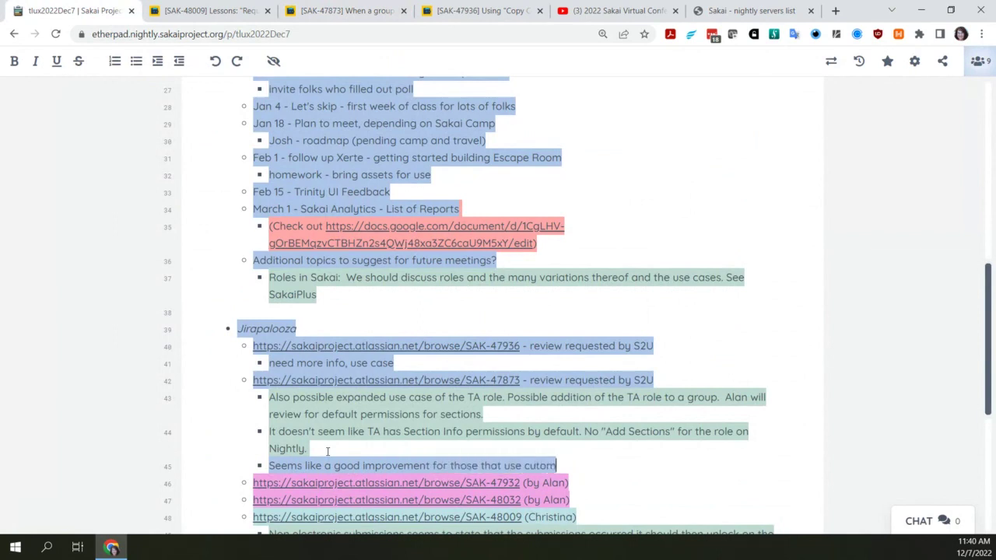
{"action": "type", "text": "realm p"}
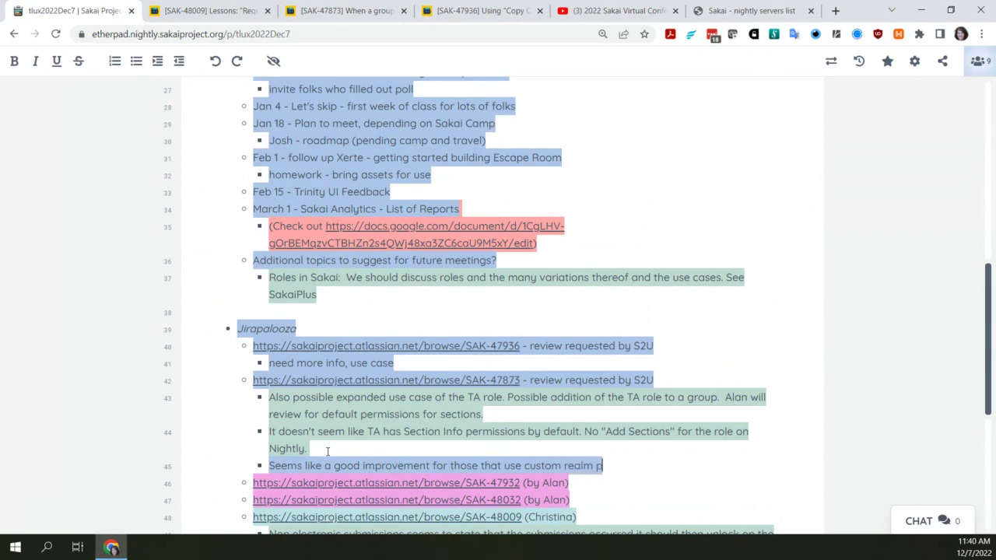
{"action": "type", "text": "ermissions to a"}
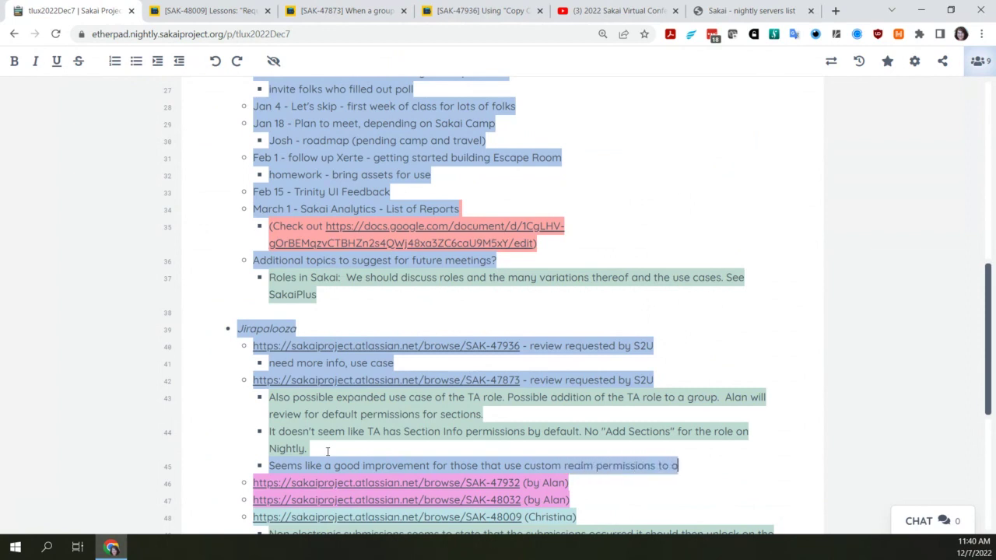
{"action": "type", "text": "llow T"}
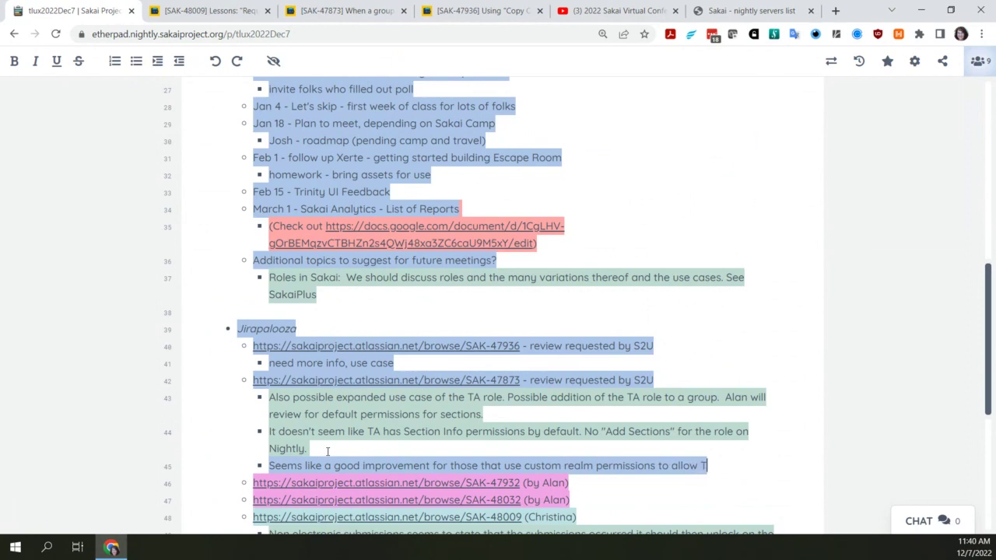
{"action": "type", "text": "As that "}
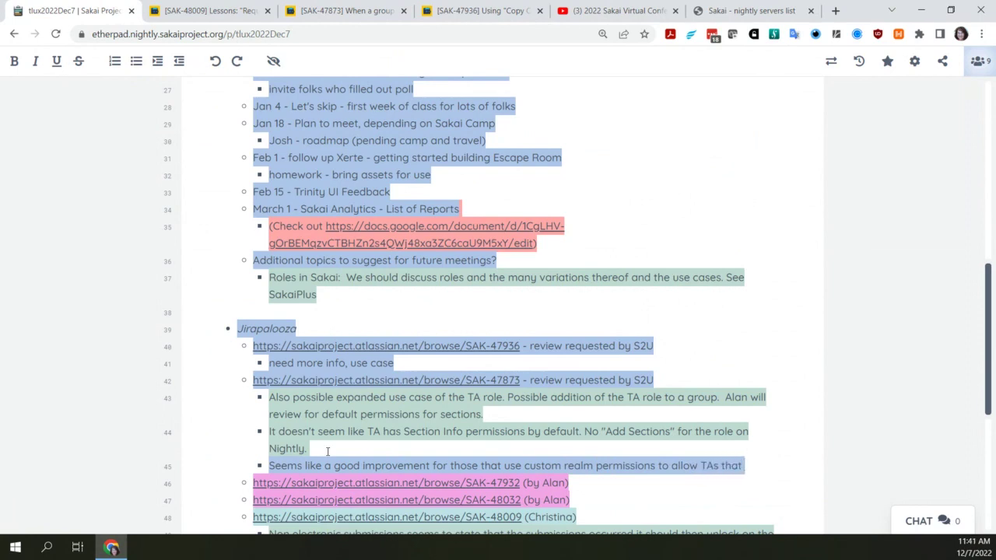
{"action": "type", "text": "permission"}
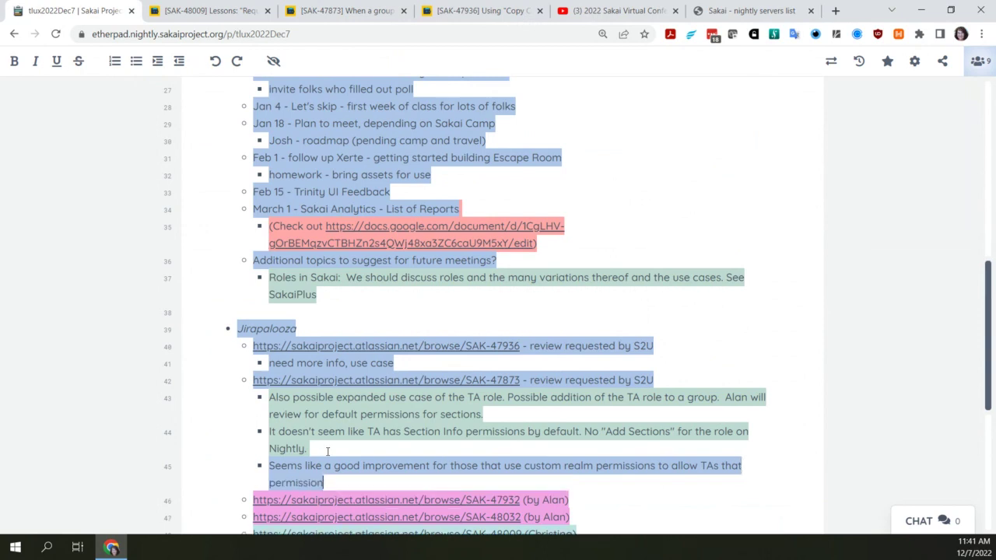
{"action": "scroll", "coordinate": [328, 451], "scroll_direction": "down", "scroll_amount": 1}
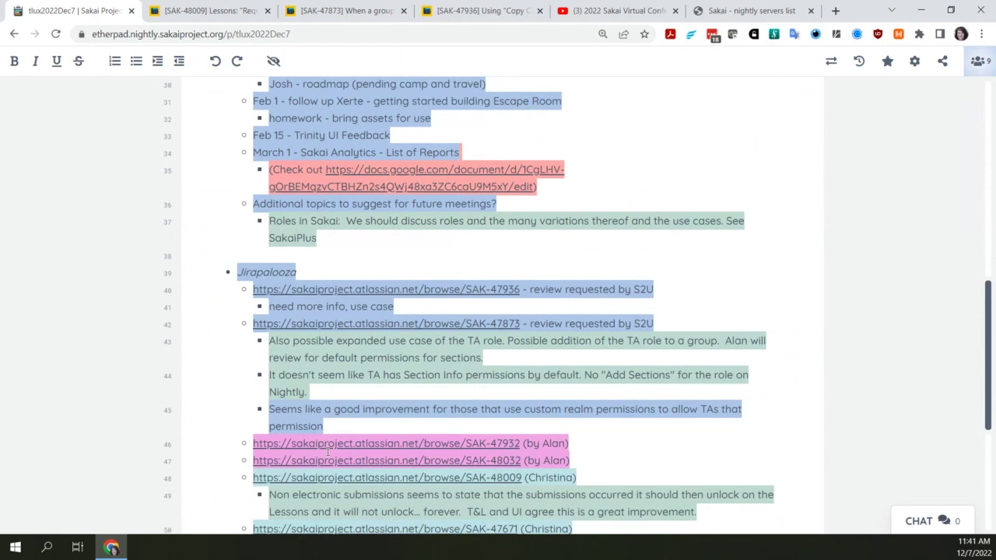
{"action": "scroll", "coordinate": [477, 476], "scroll_direction": "down", "scroll_amount": 1}
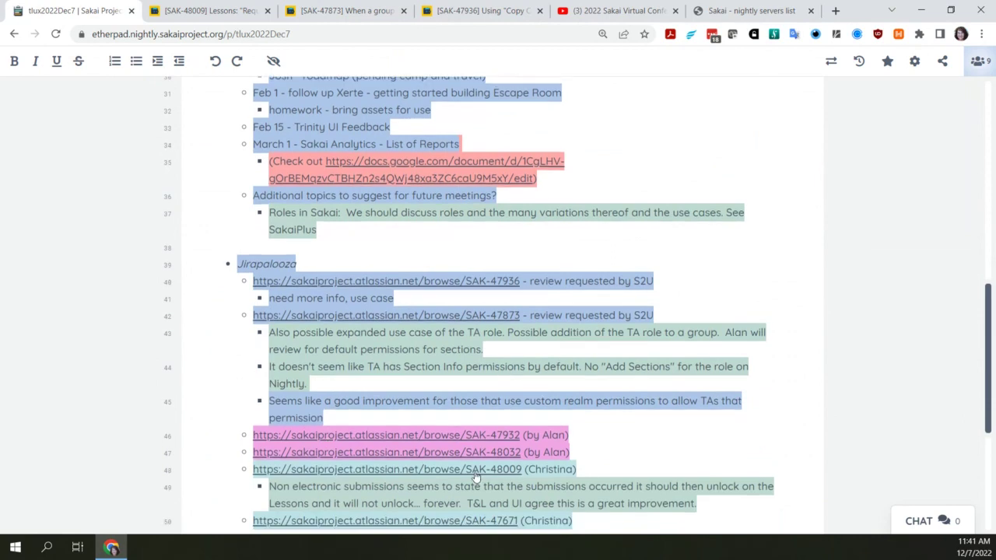
{"action": "scroll", "coordinate": [476, 476], "scroll_direction": "down", "scroll_amount": 1}
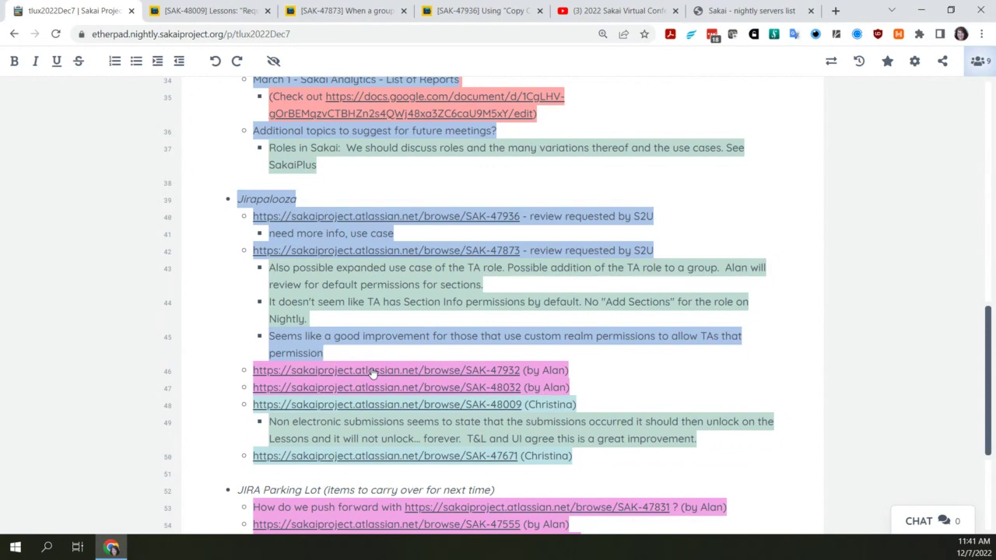
{"action": "left_click", "coordinate": [347, 159]}
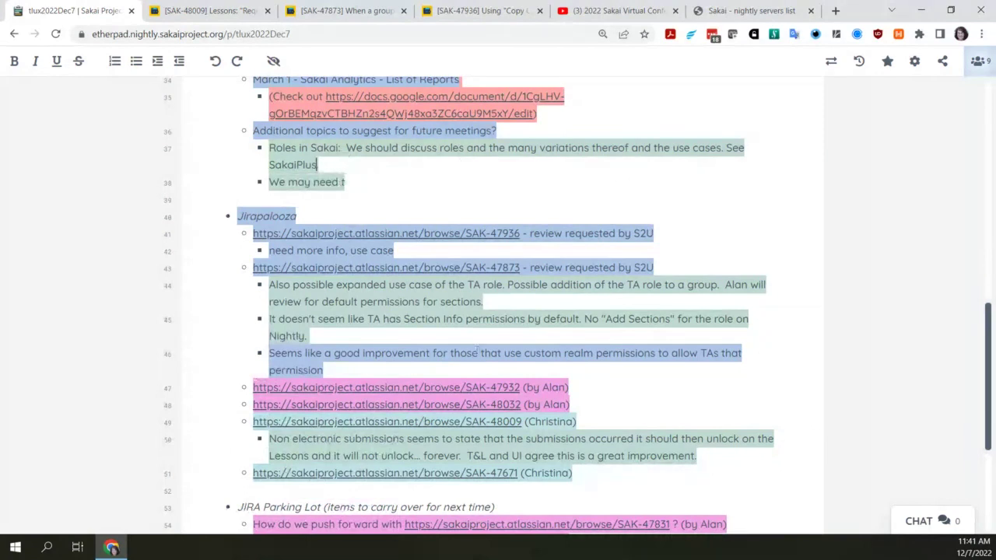
{"action": "type", "text": "."}
{"action": "key", "text": "BackSpace"}
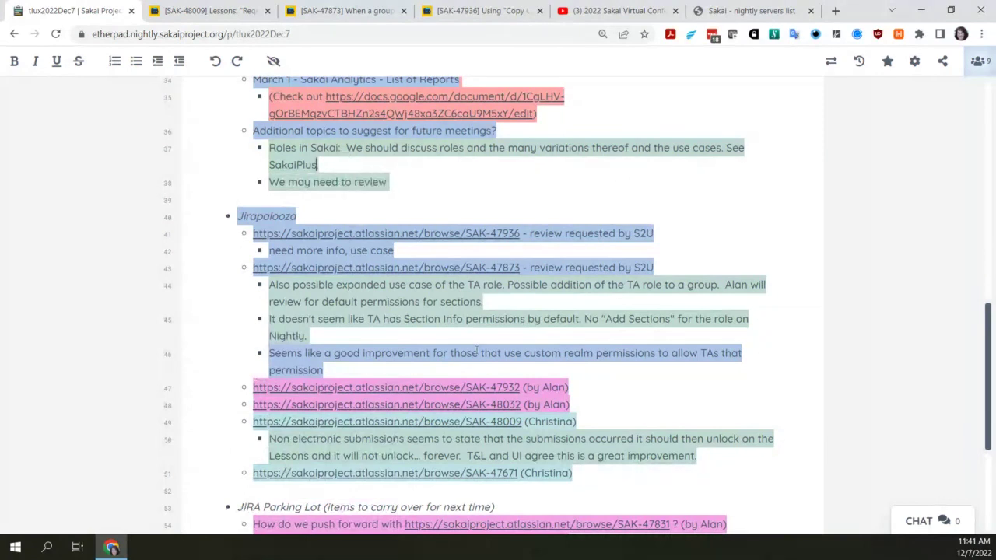